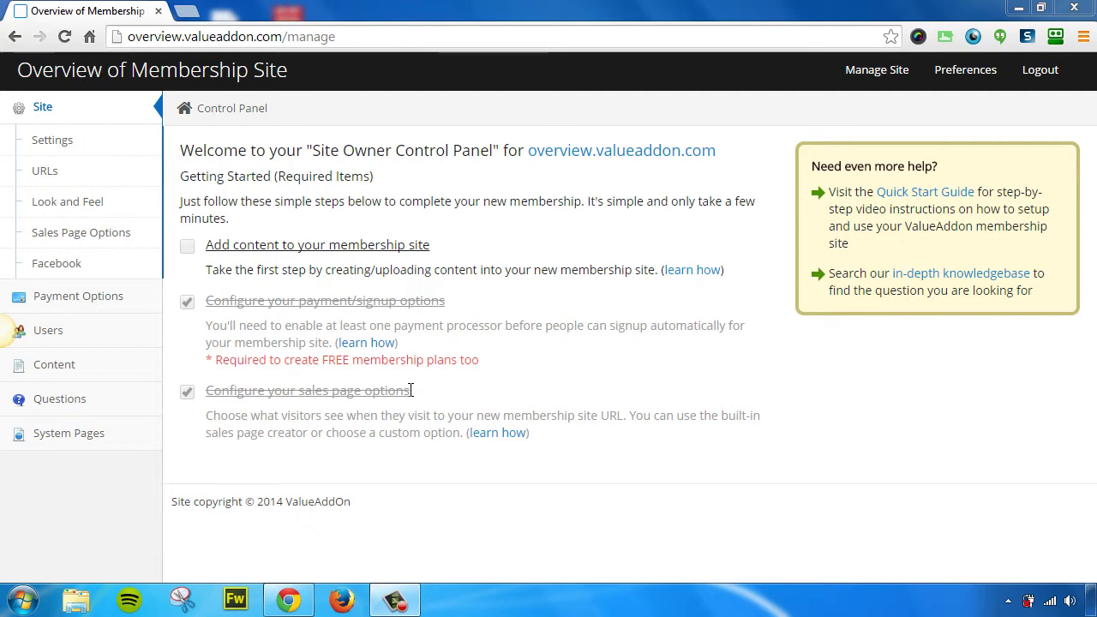
Step: Examine the site's general settings, from the site name and support contacts to the HTML sections and SEO settings
click(133, 148)
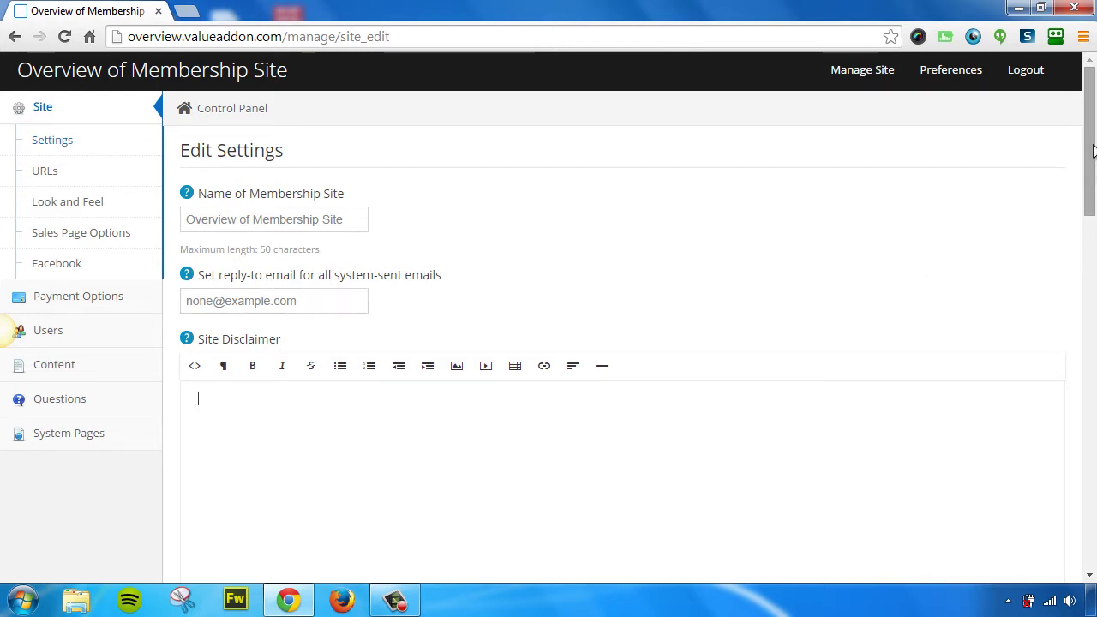
drag(1093, 150, 1080, 292)
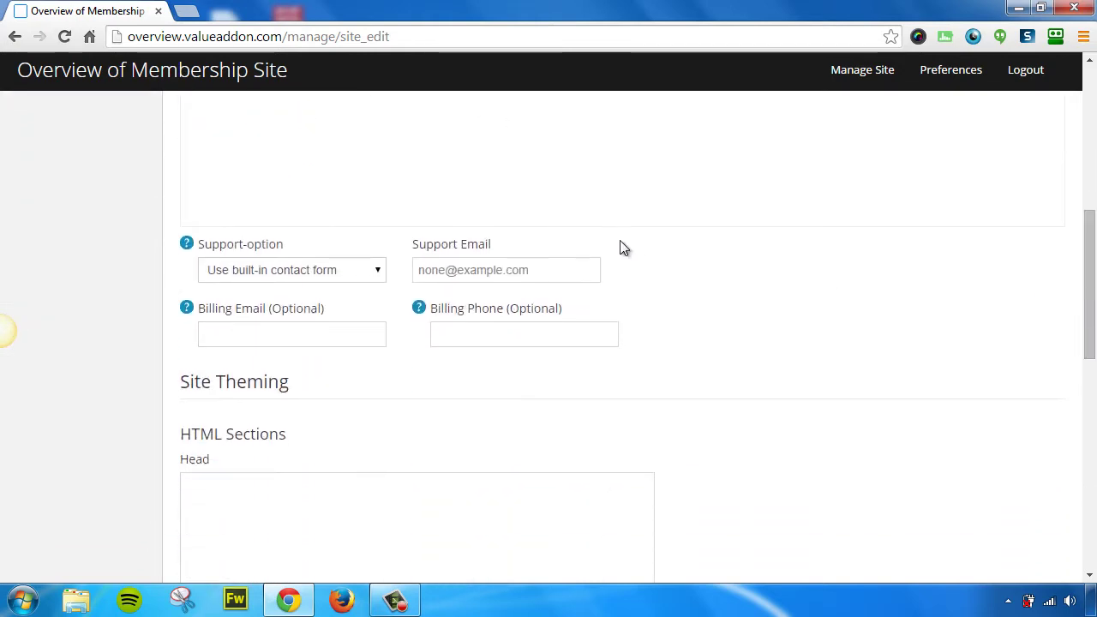
drag(1090, 303, 1087, 403)
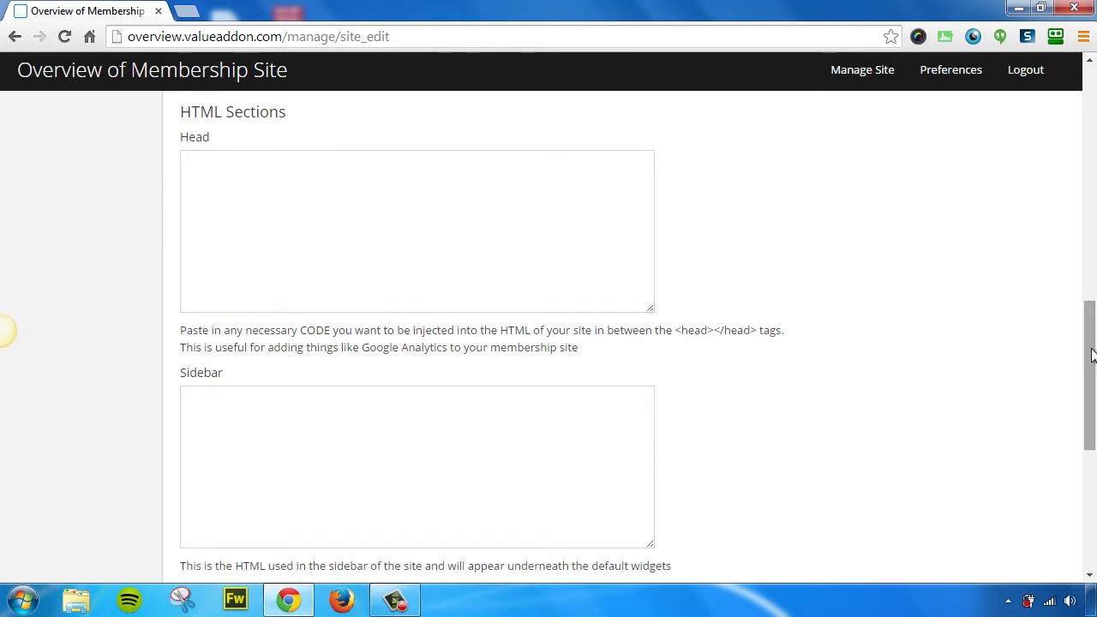
drag(1092, 356, 1076, 480)
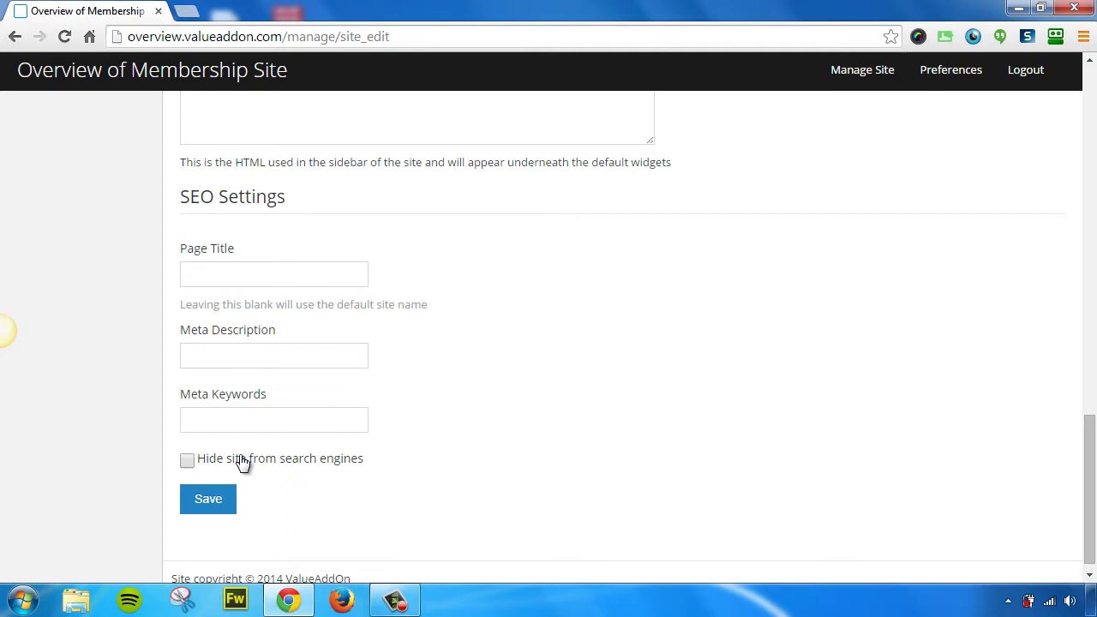
drag(1090, 511, 1089, 163)
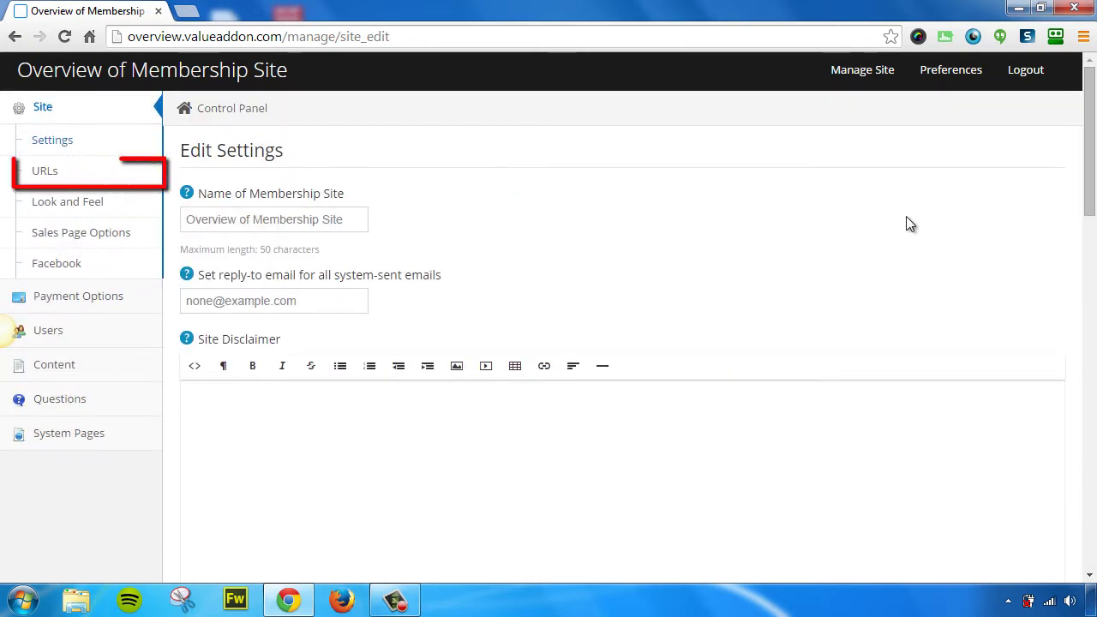
Step: Review the site's URL settings and the Look and Feel options for design, video and audio, and social links
click(114, 178)
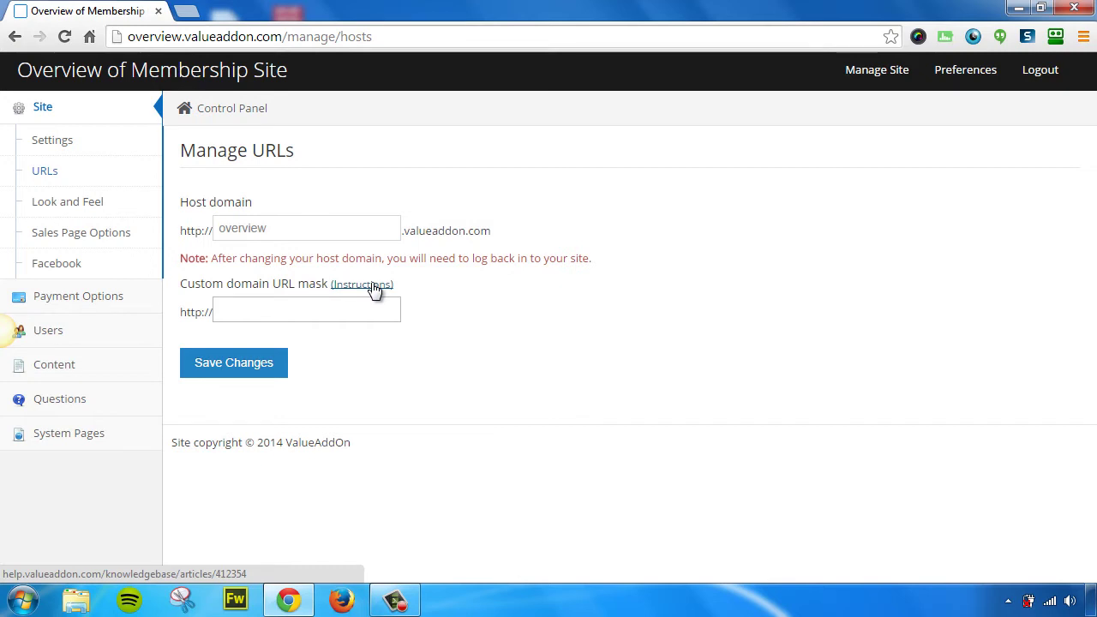
click(102, 202)
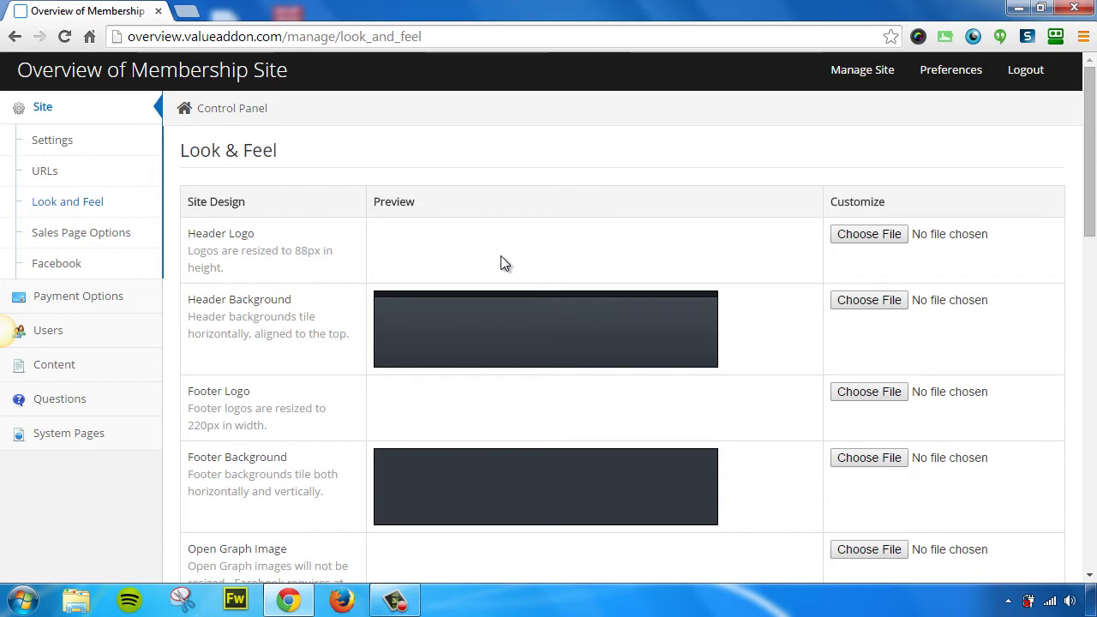
drag(1089, 154, 1070, 360)
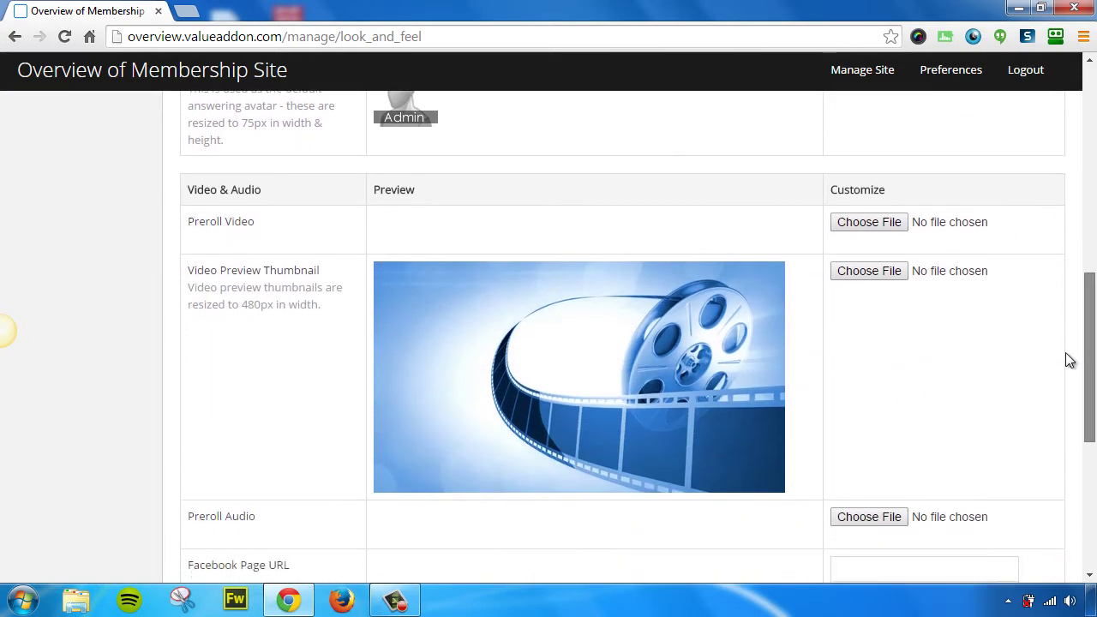
scroll(1067, 367, down, 1)
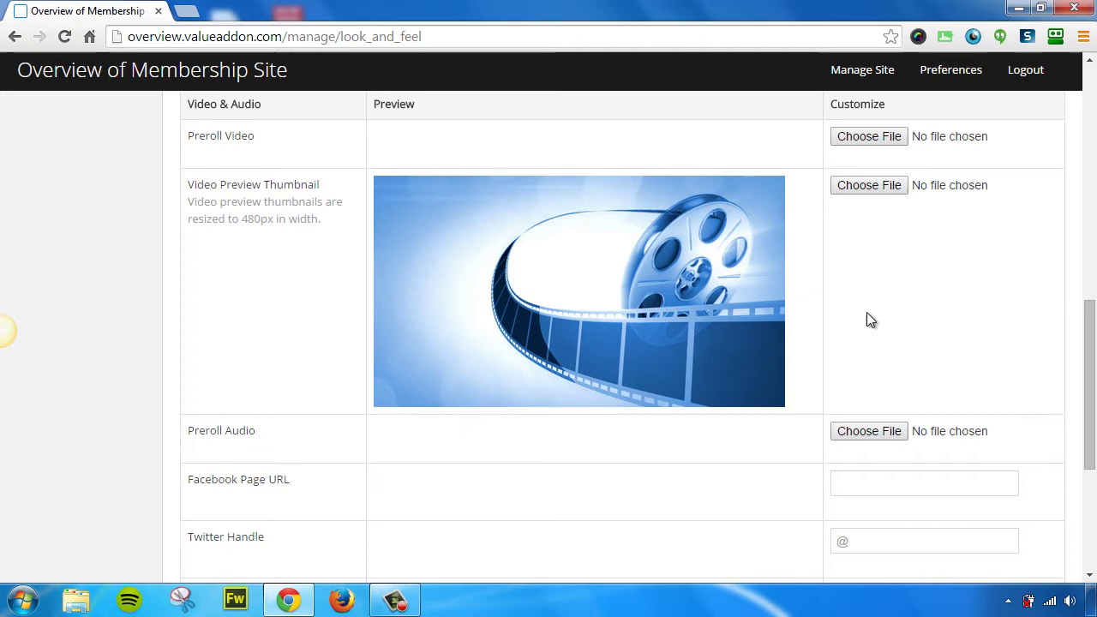
scroll(1091, 364, down, 1)
drag(1092, 365, 1092, 438)
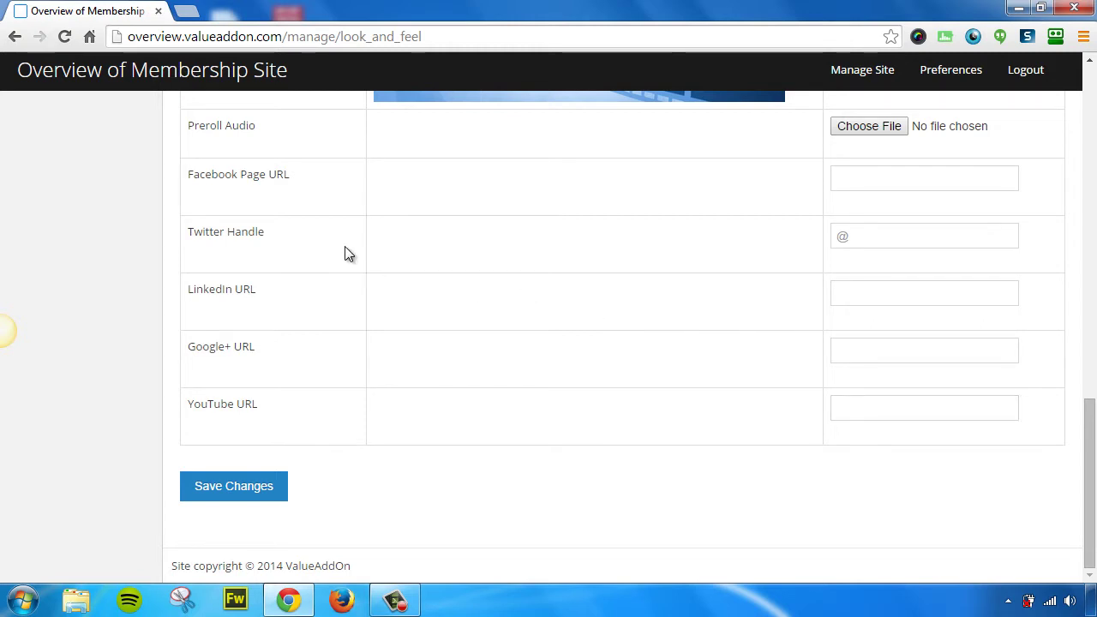
drag(1091, 471, 1095, 111)
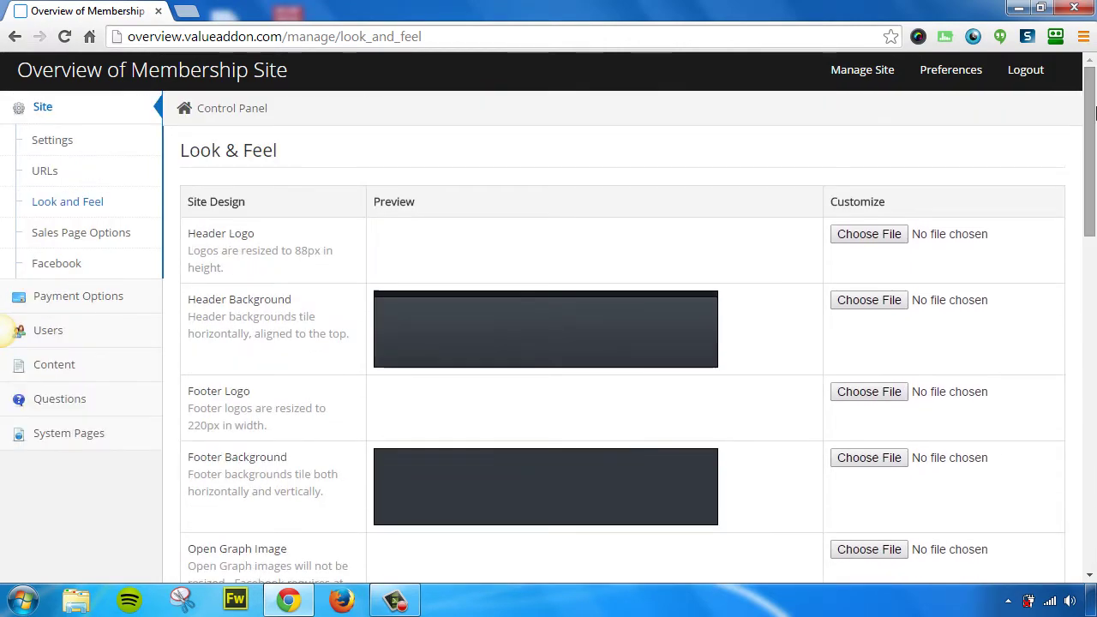
Step: Inspect the sales page options with the built-in sales page selected, discard the unsaved change and open the Facebook app settings
click(102, 232)
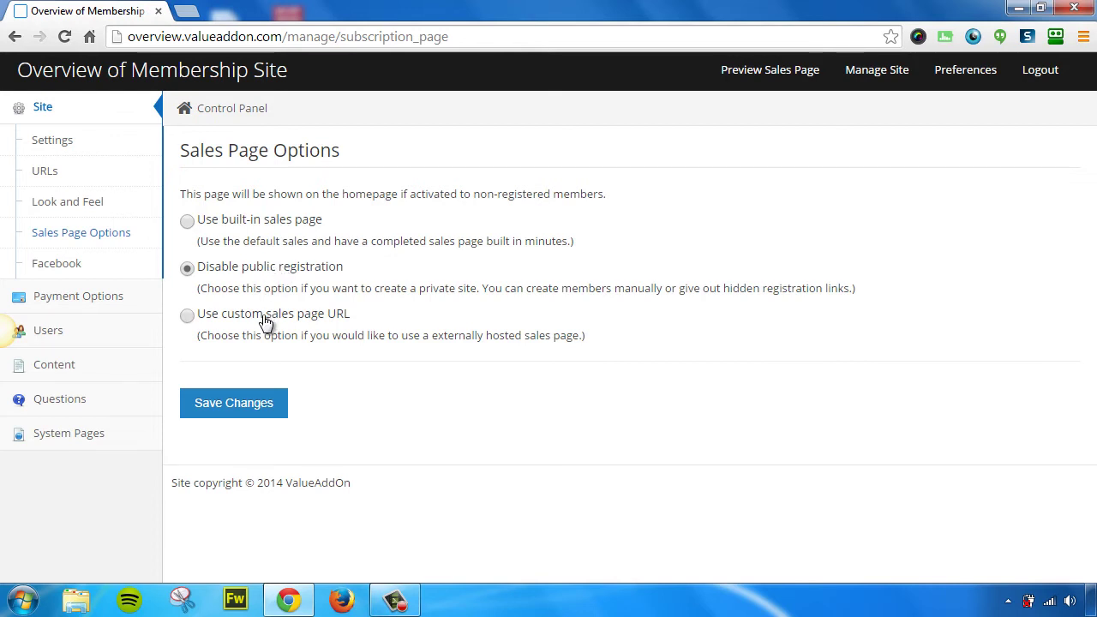
click(189, 224)
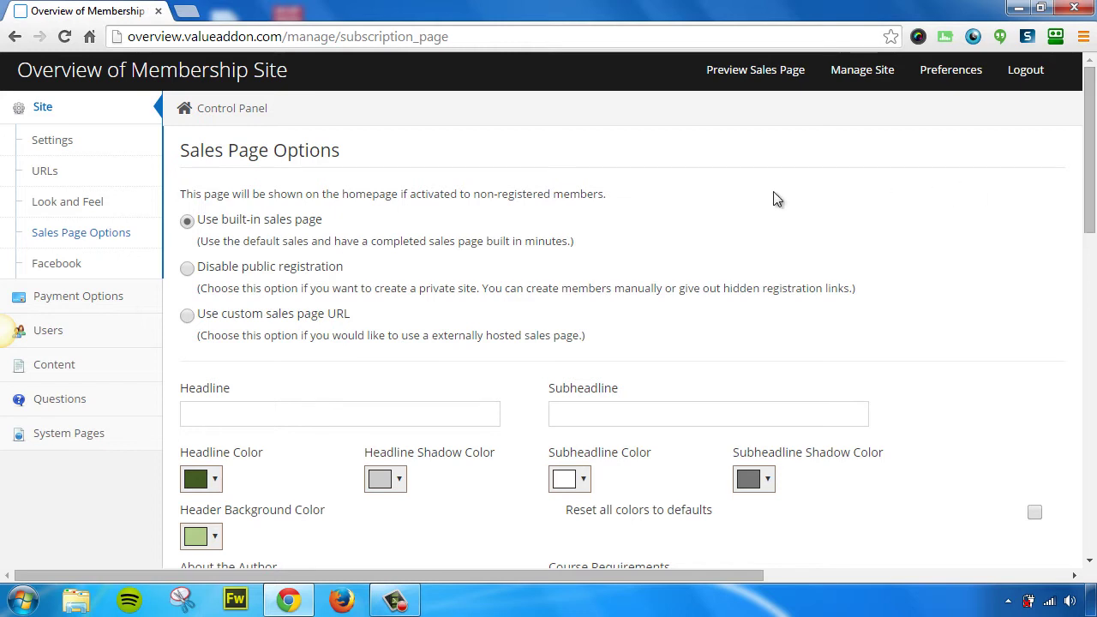
click(114, 264)
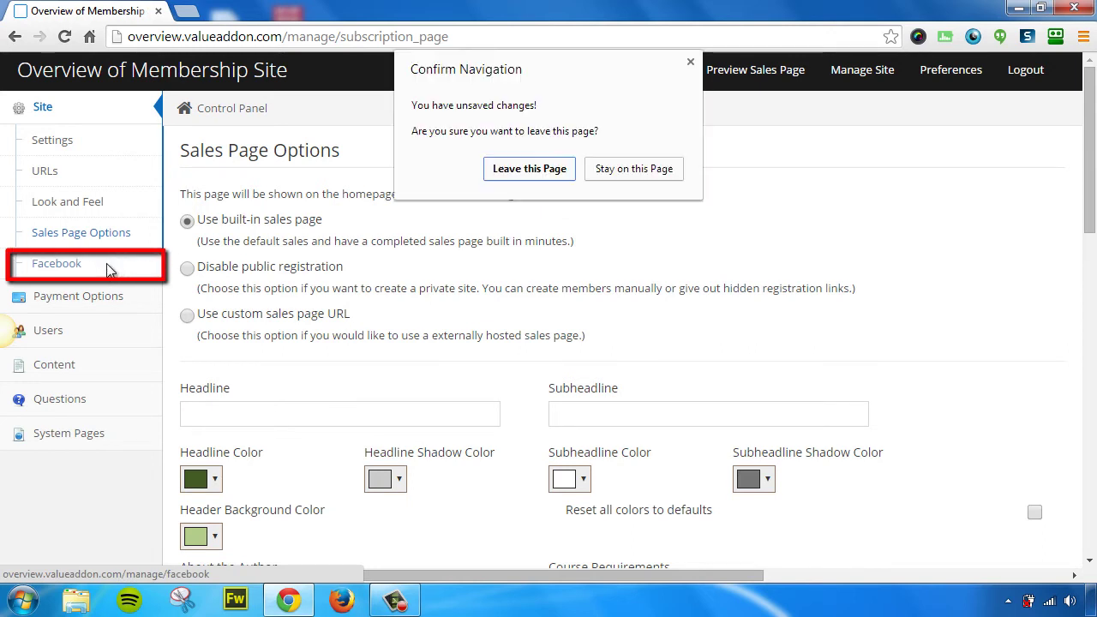
click(553, 168)
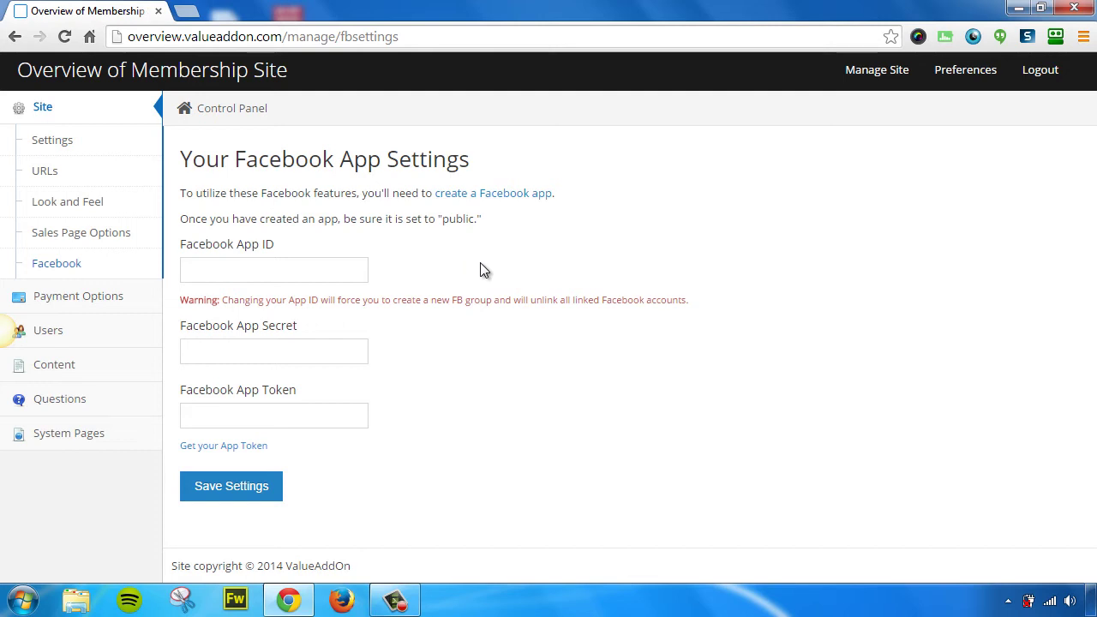
Step: Review the payment processors and Stripe's plans, history, subscriptions, coupons, email integration choices and settings
click(98, 304)
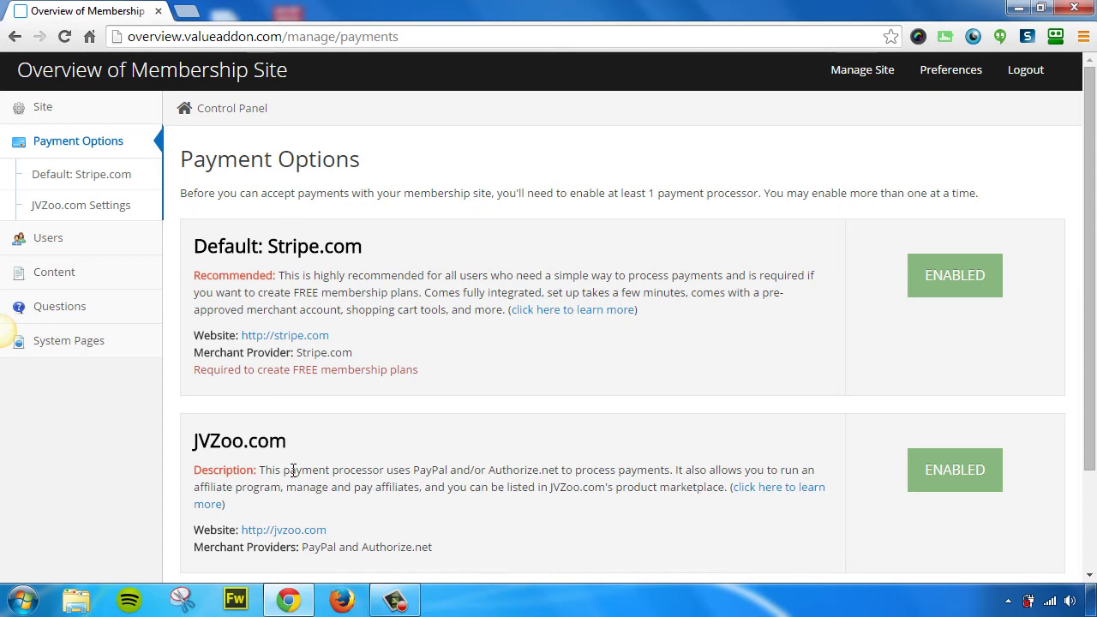
click(86, 176)
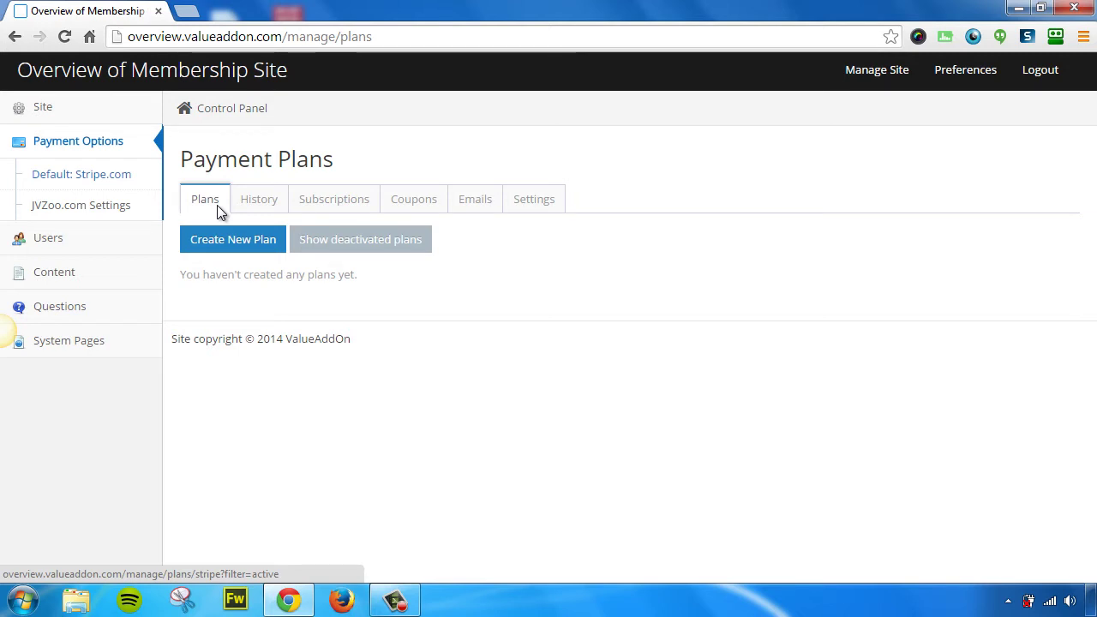
click(262, 202)
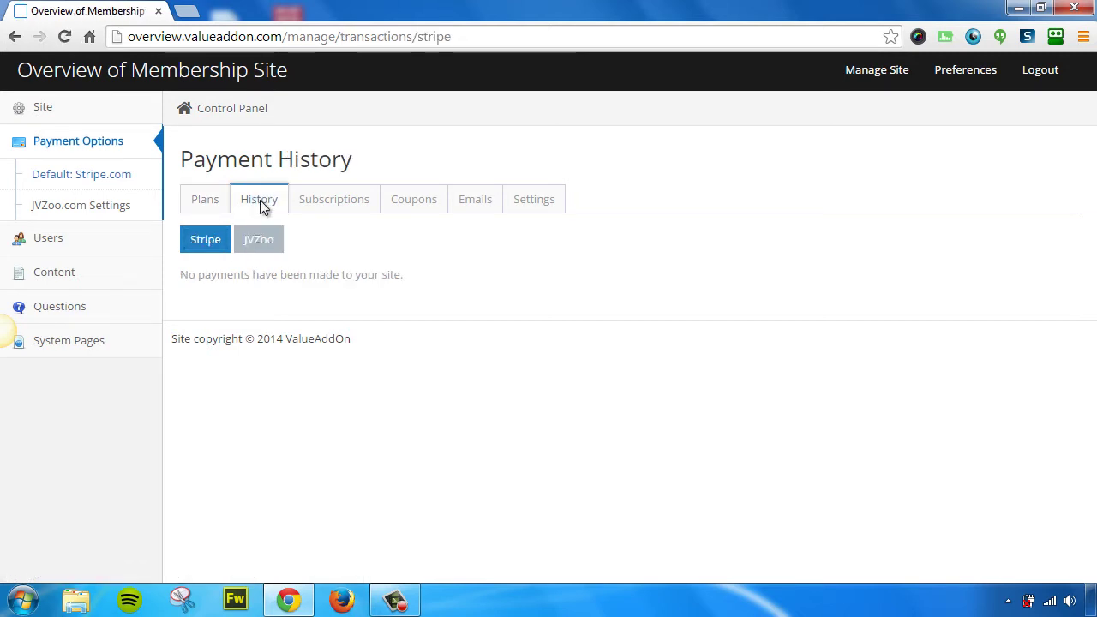
click(337, 204)
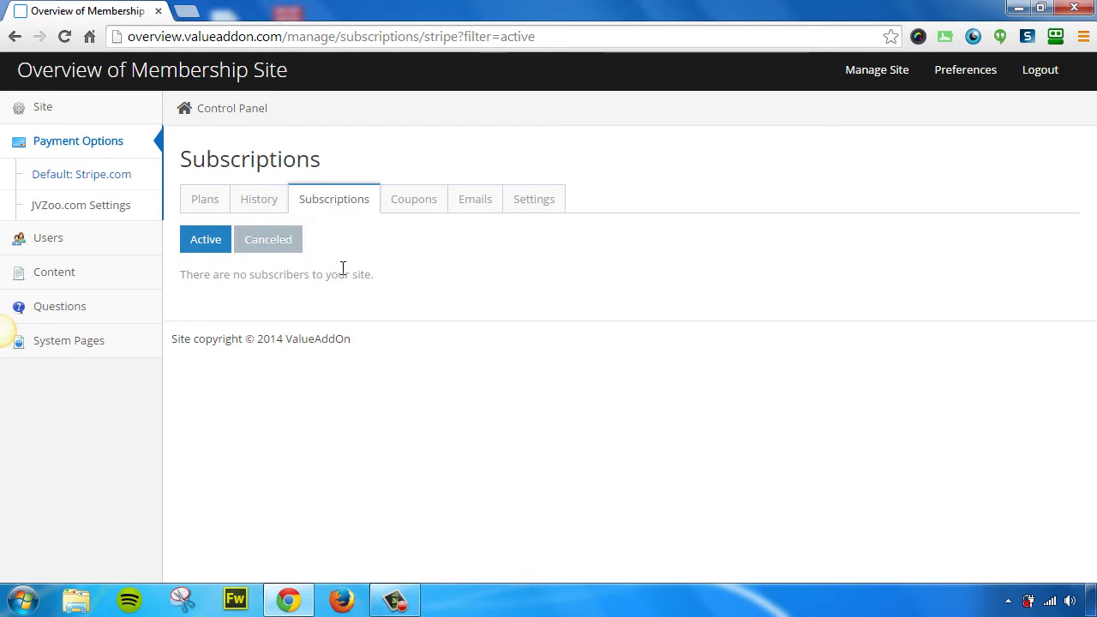
click(412, 206)
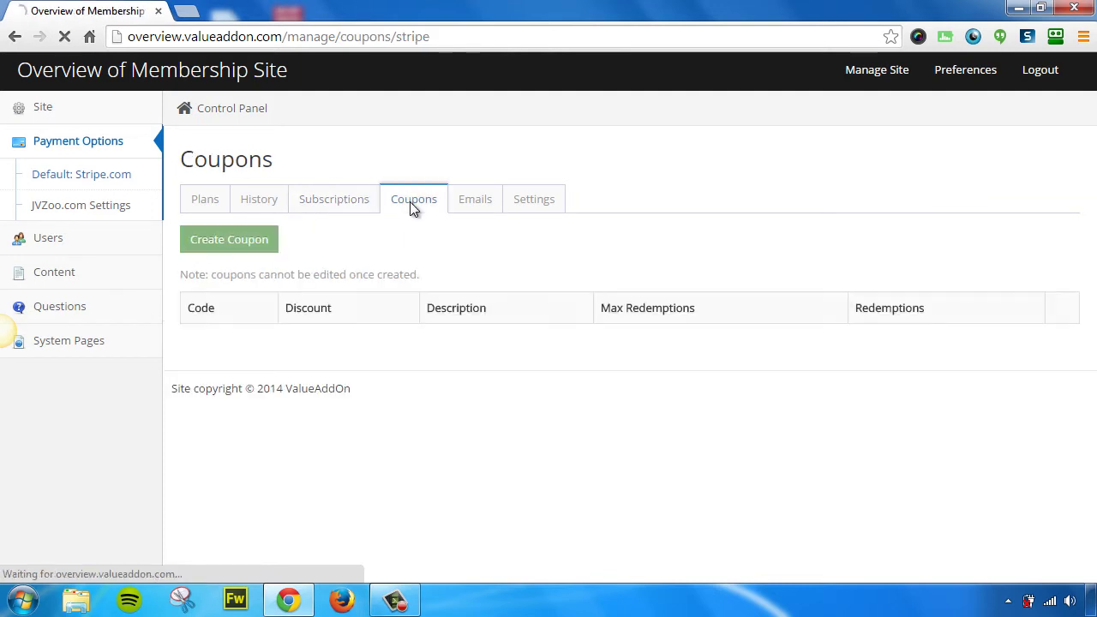
click(477, 204)
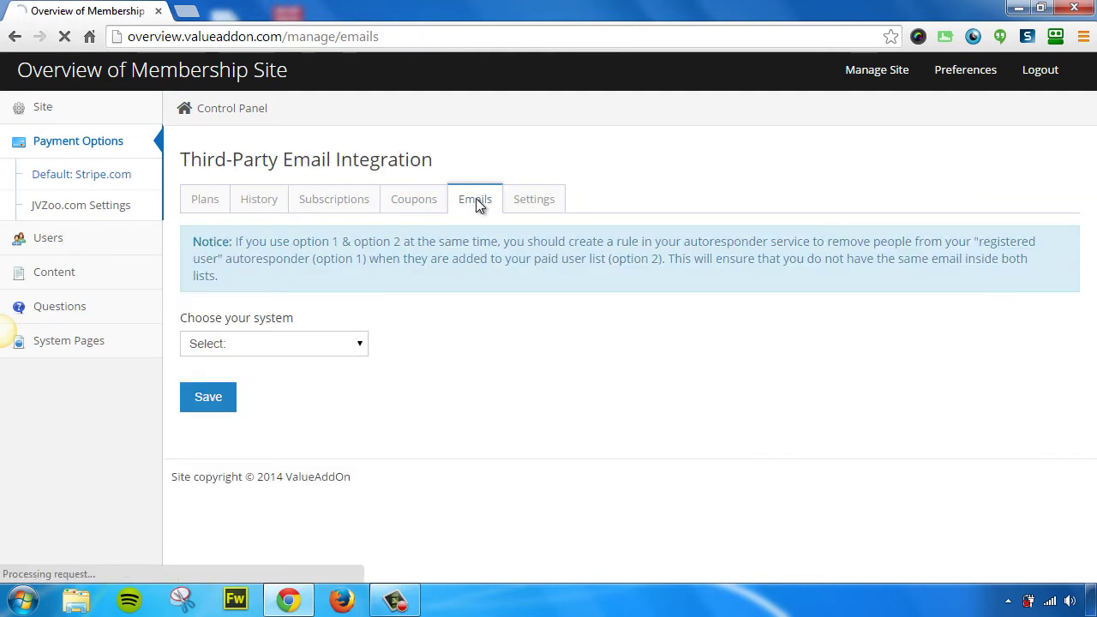
click(301, 346)
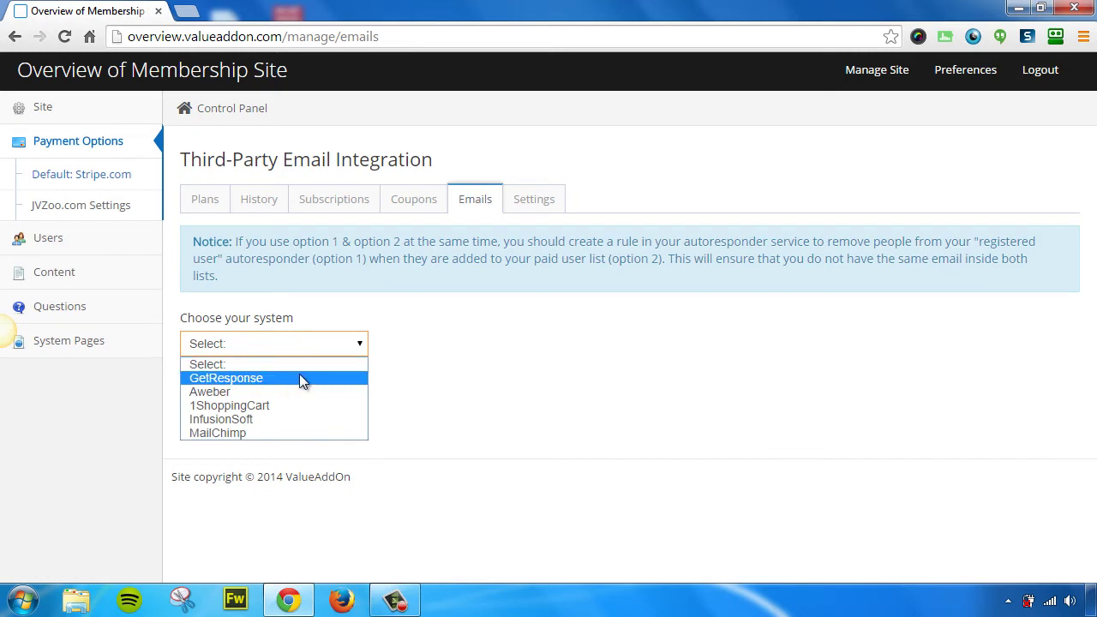
click(529, 203)
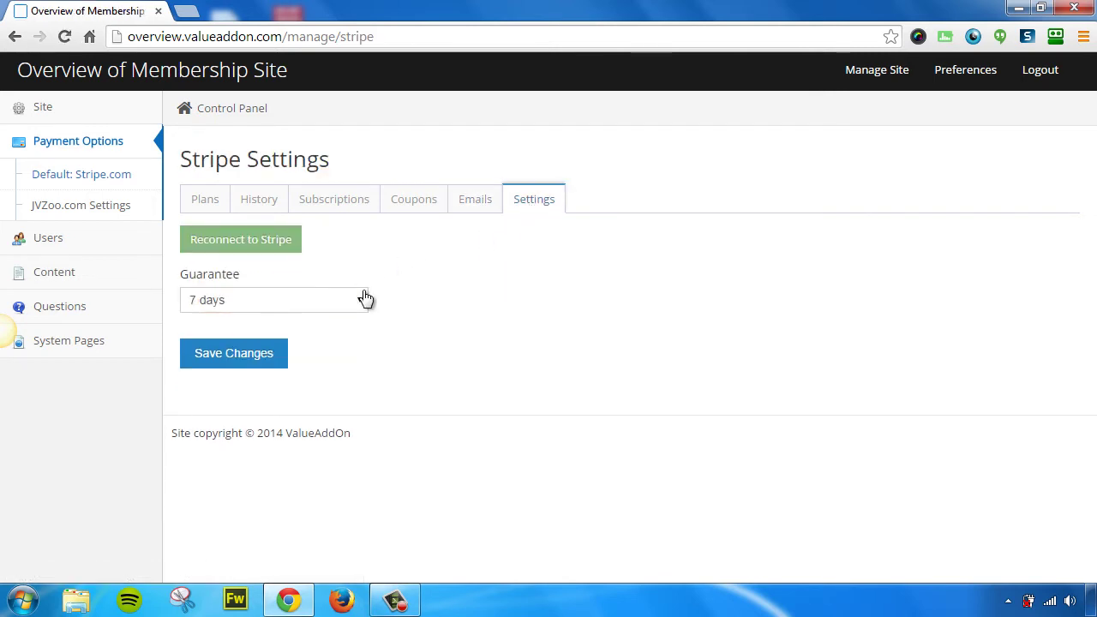
Step: Check the JVZoo.com settings and its payment history
click(104, 207)
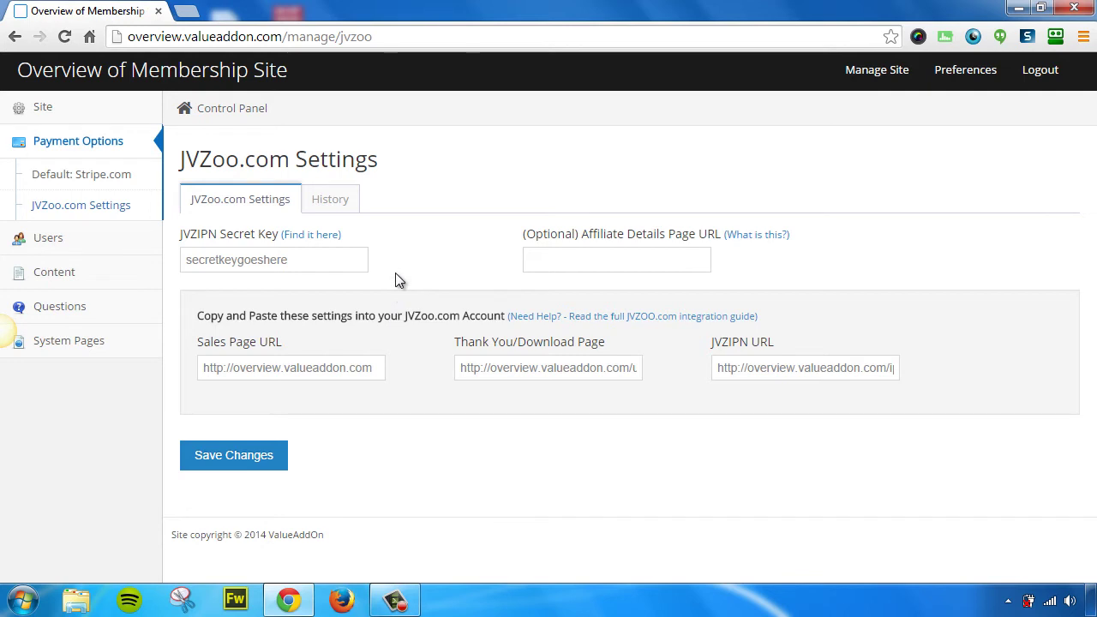
click(332, 204)
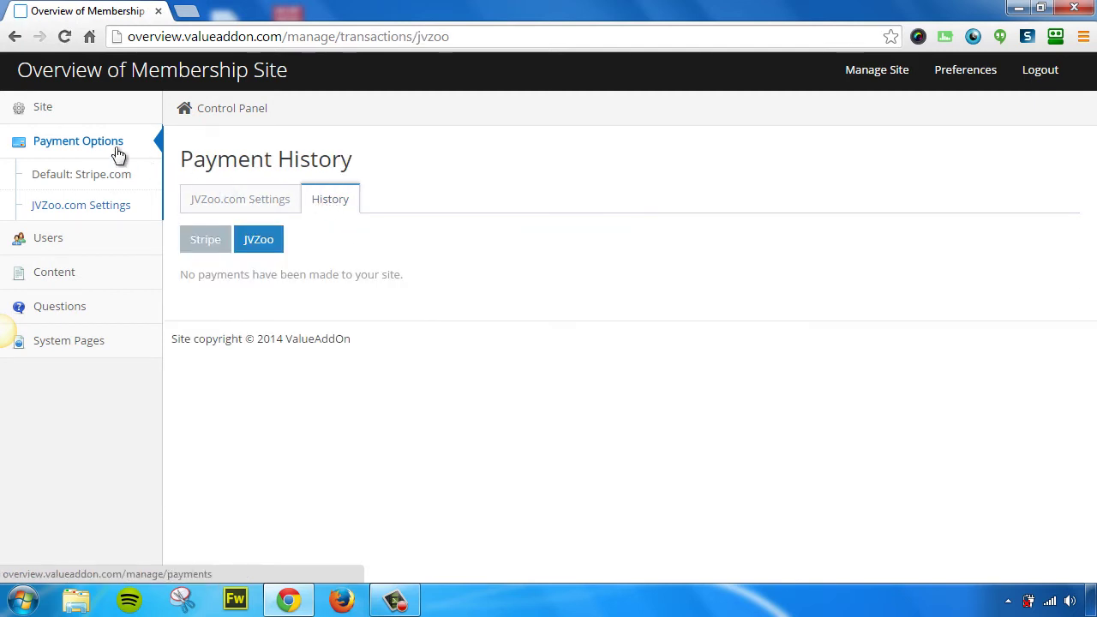
Step: Enable the advanced payment options and open the page for managing membership levels
click(75, 143)
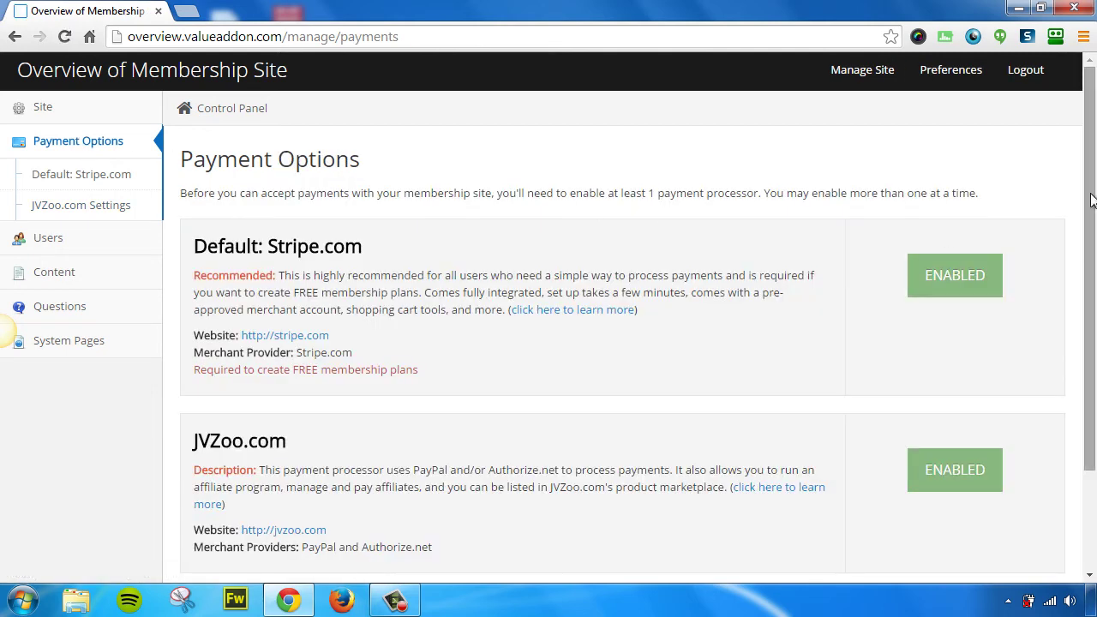
drag(1092, 200, 1082, 330)
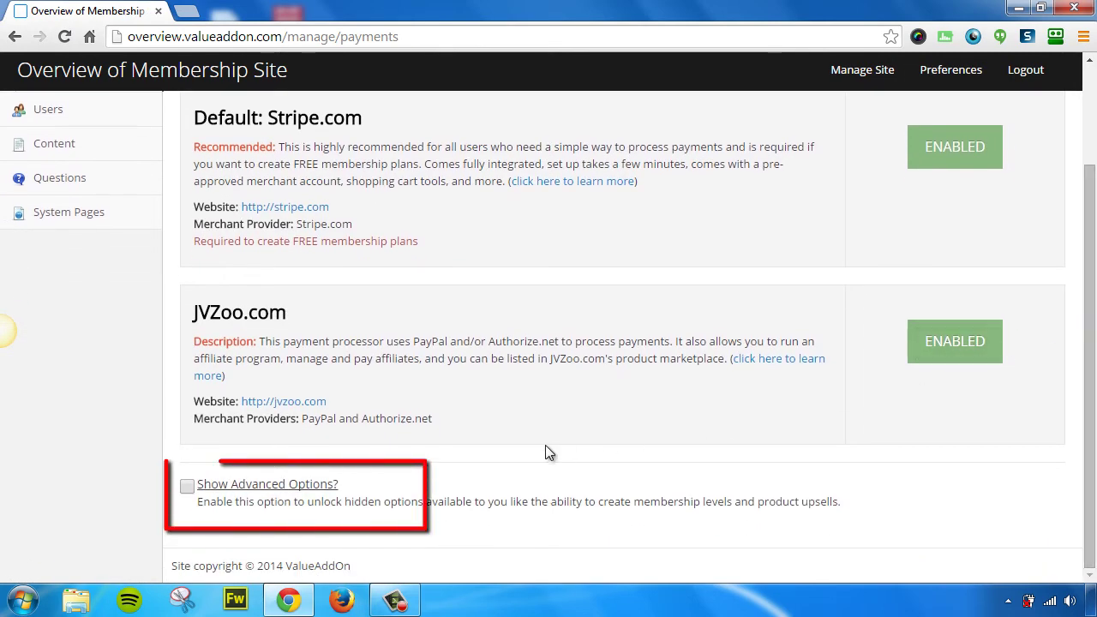
click(188, 489)
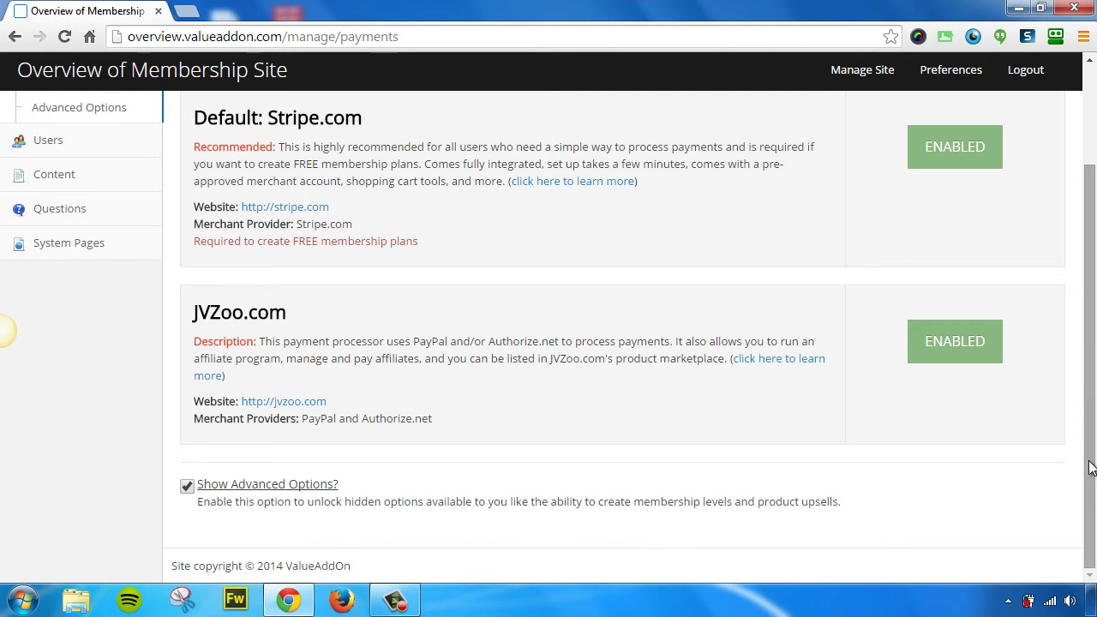
drag(1089, 458, 1075, 326)
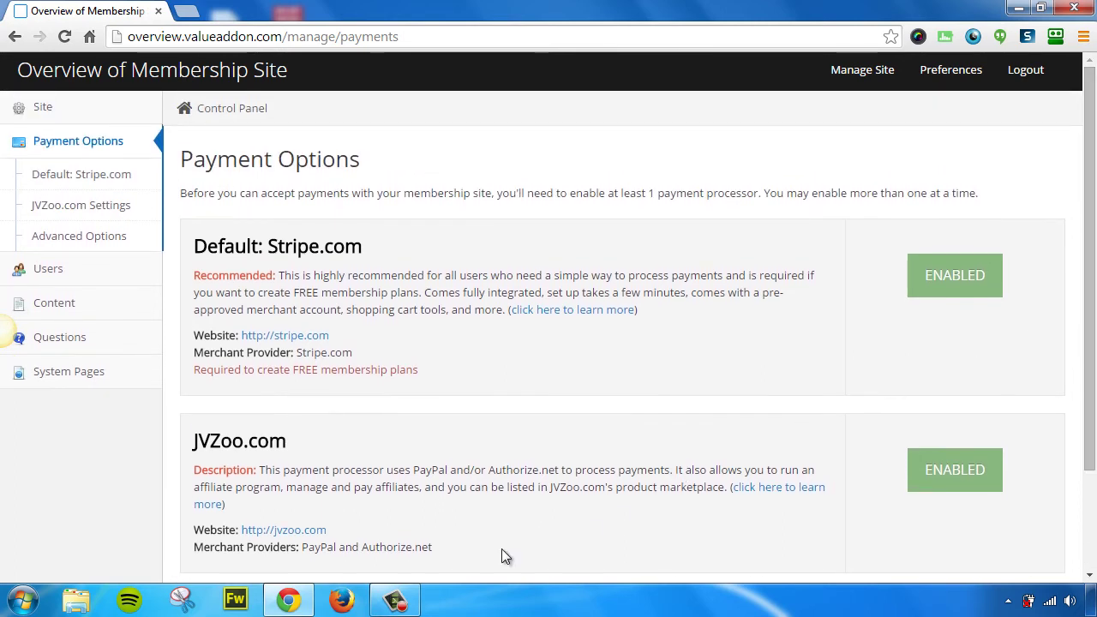
click(92, 242)
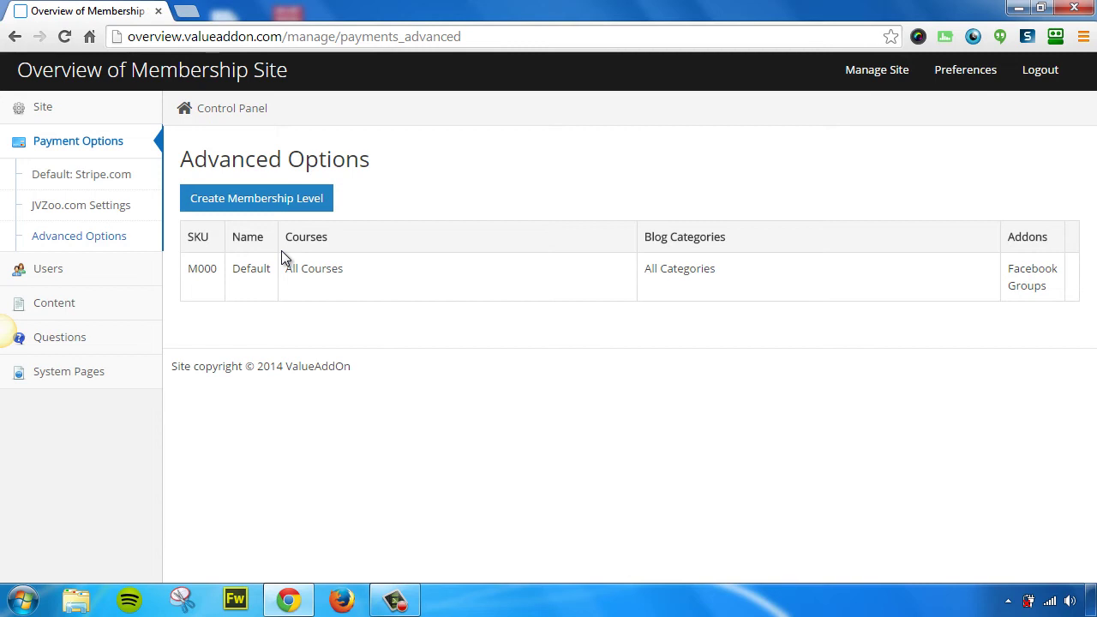
Step: View the site's user list and the forms for creating a single user and multiple users
click(55, 270)
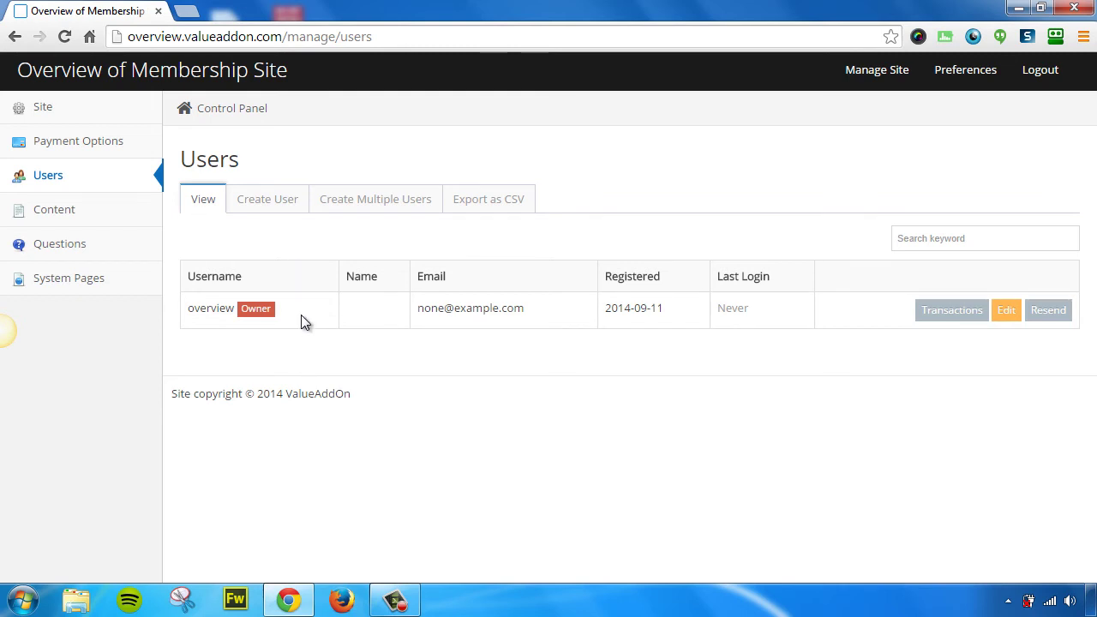
click(276, 206)
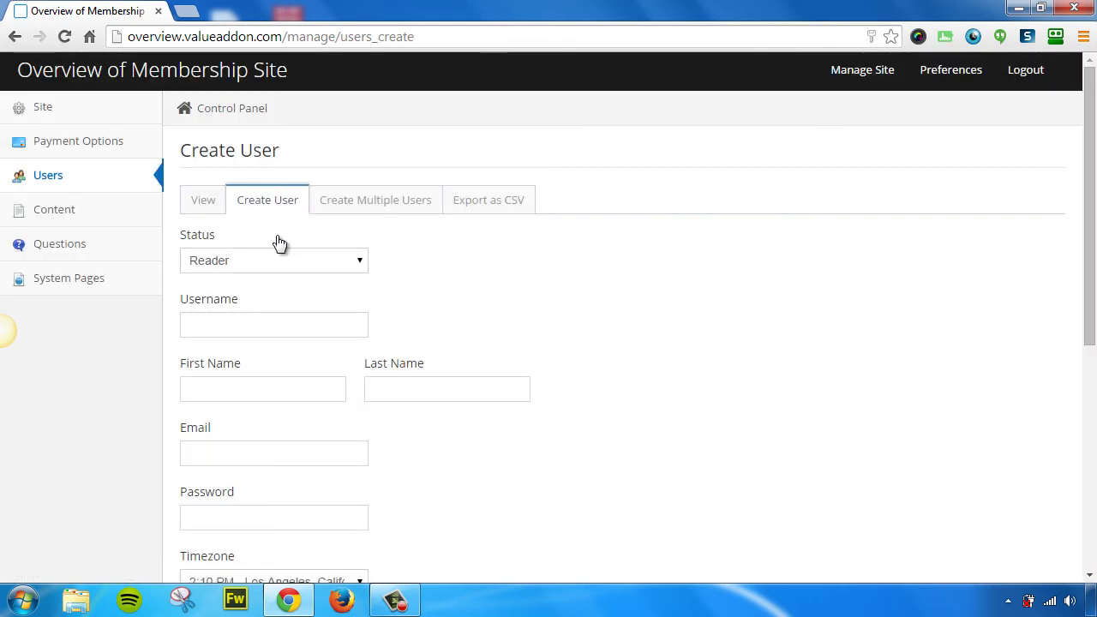
click(377, 208)
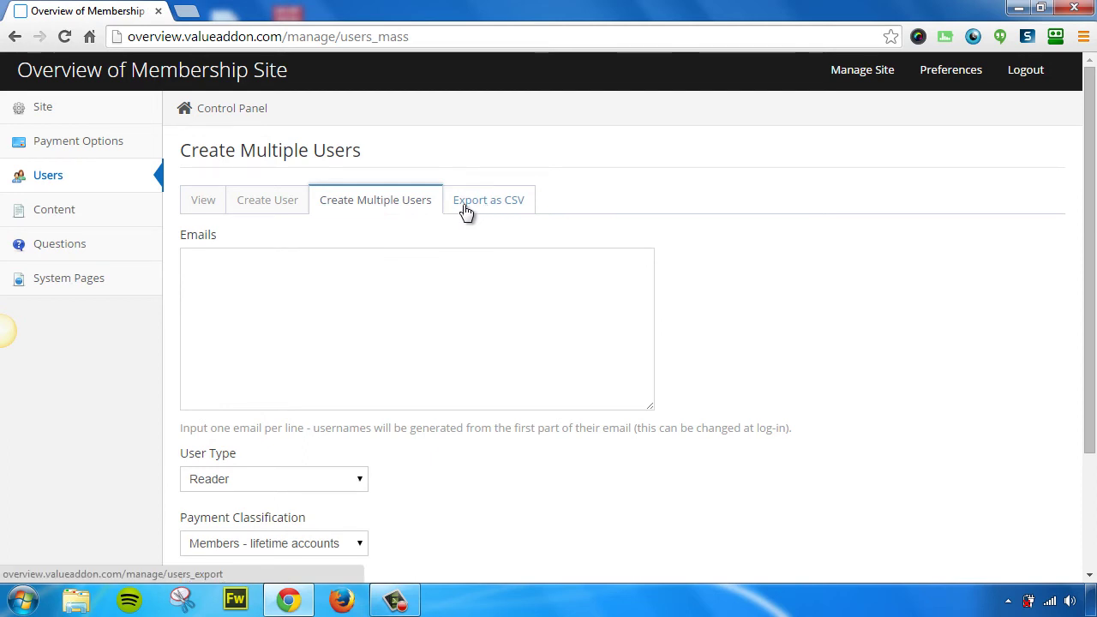
Step: Look over the site's Content section and the Questions management page
click(72, 214)
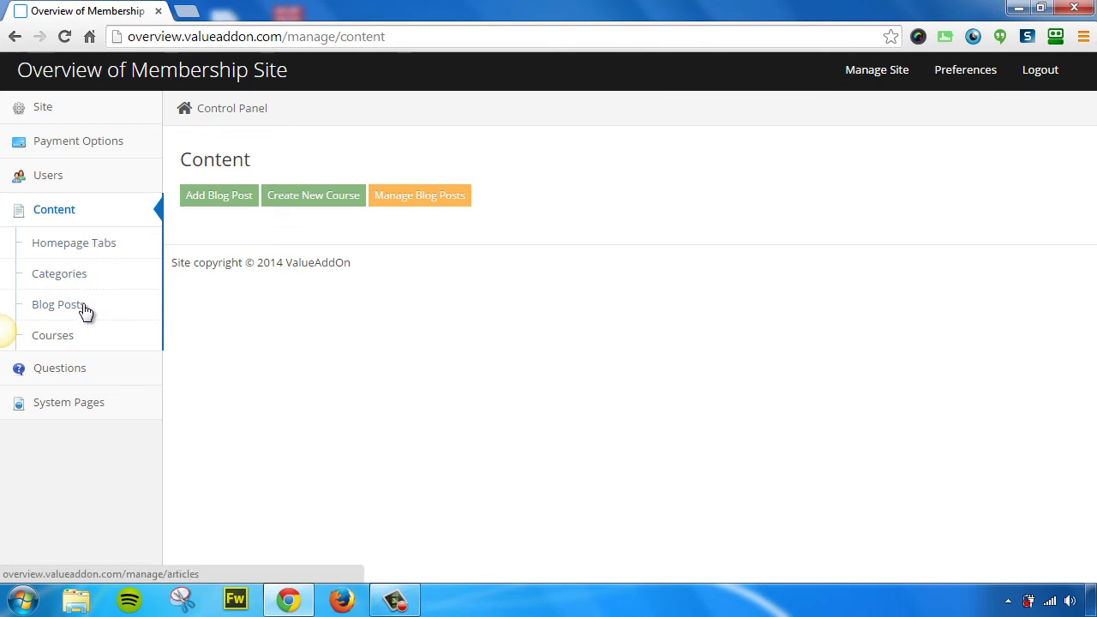
click(85, 369)
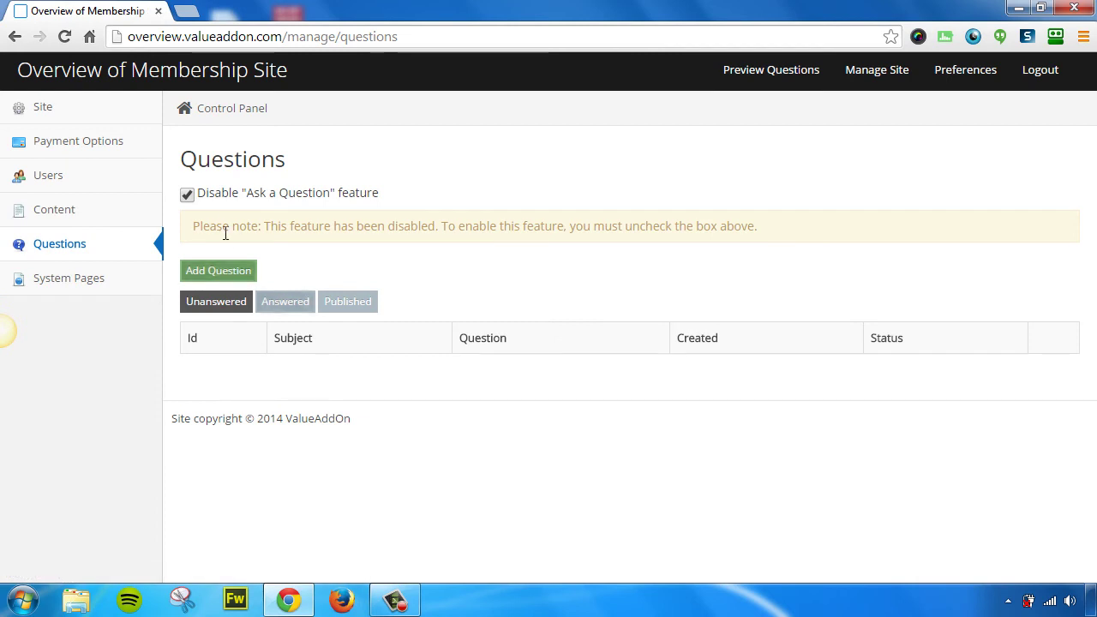
Step: Review the Questions page by filtering for answered questions and for published questions
click(190, 200)
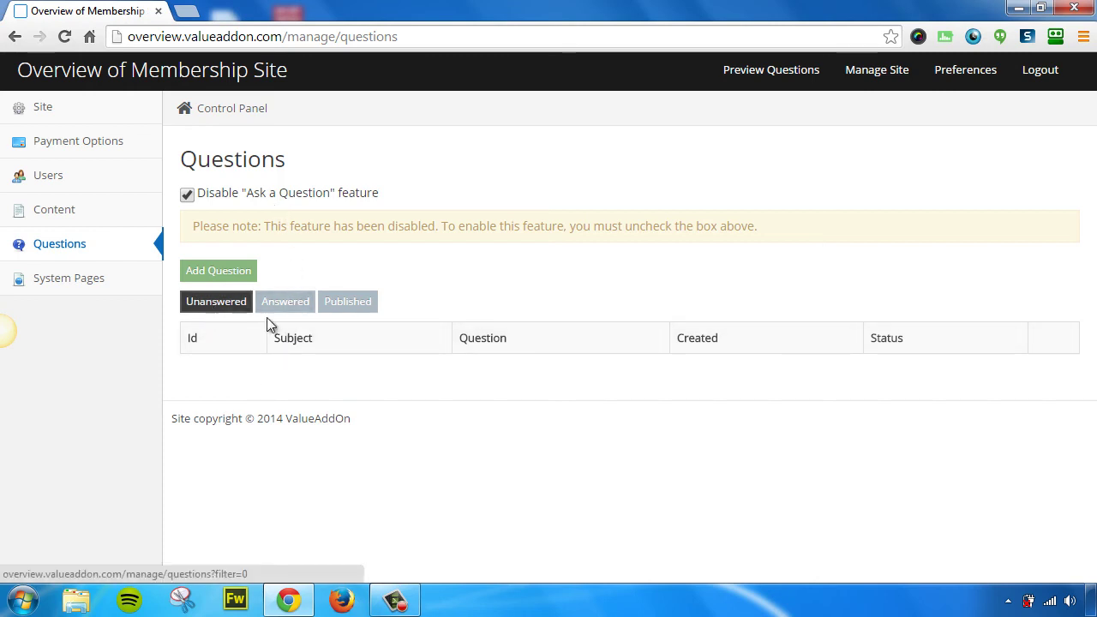
click(291, 307)
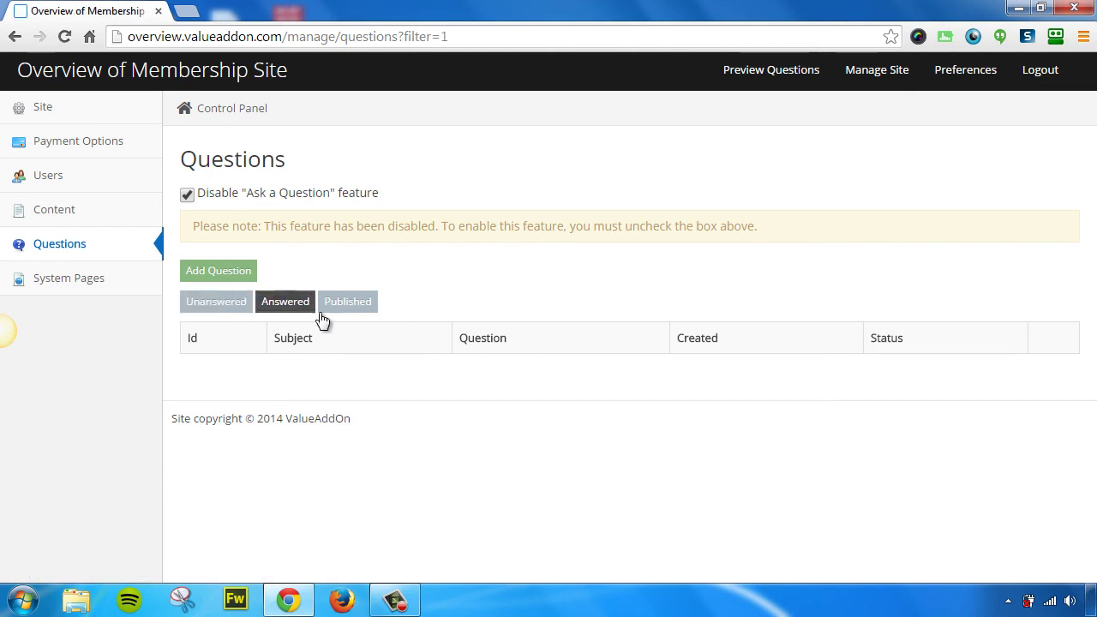
click(355, 307)
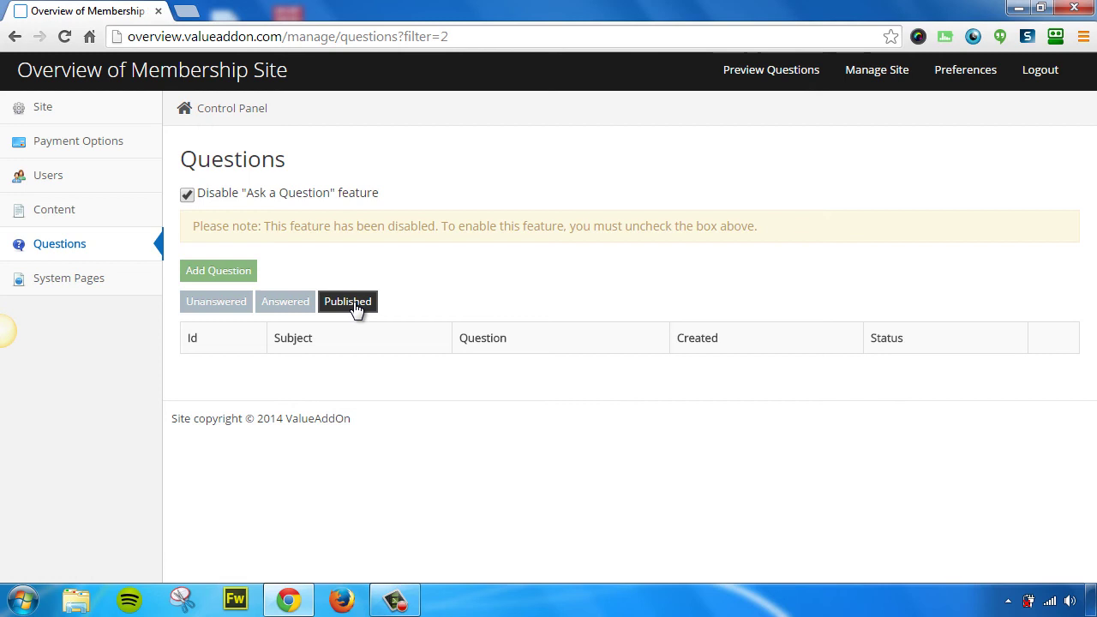
Step: View the System Pages list and the edit form of the Thanks for Subscribing page, and return to the list
click(73, 282)
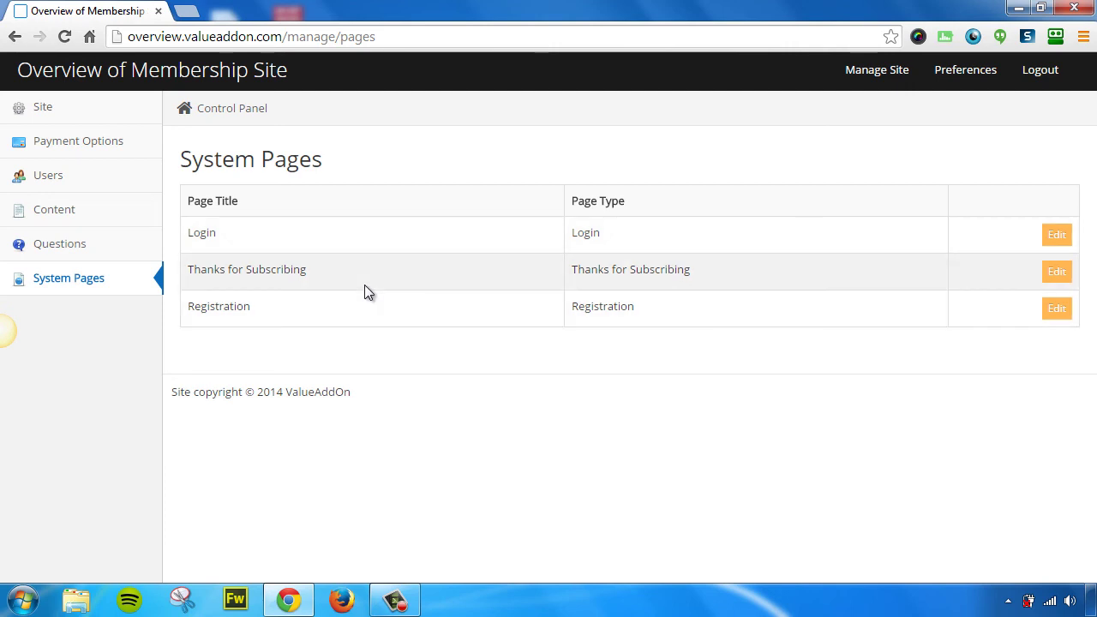
click(1059, 273)
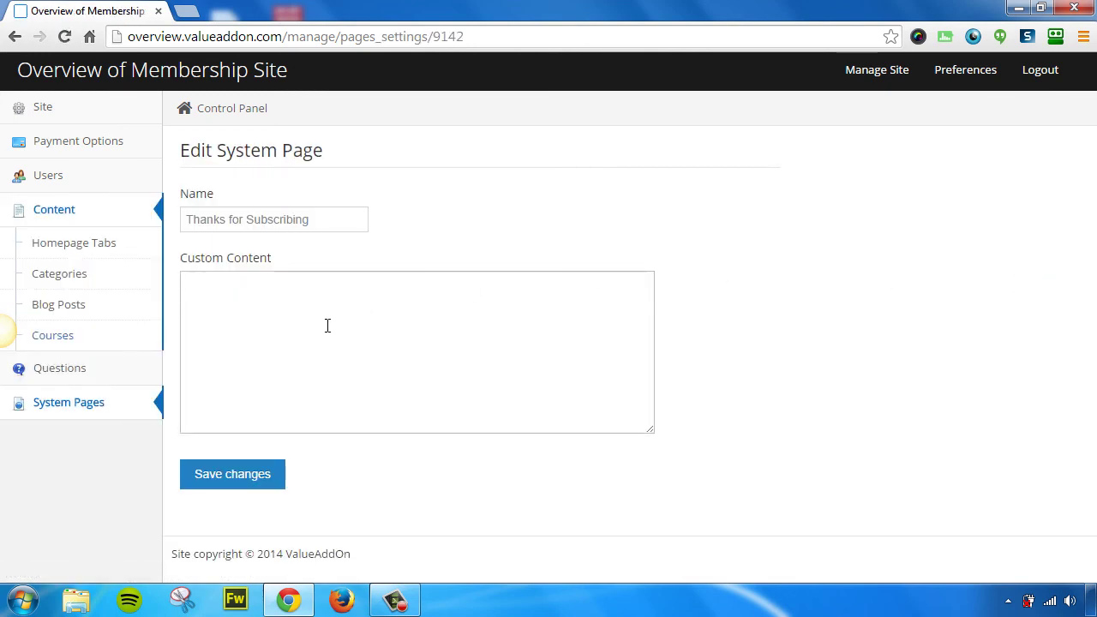
right_click(448, 159)
click(457, 169)
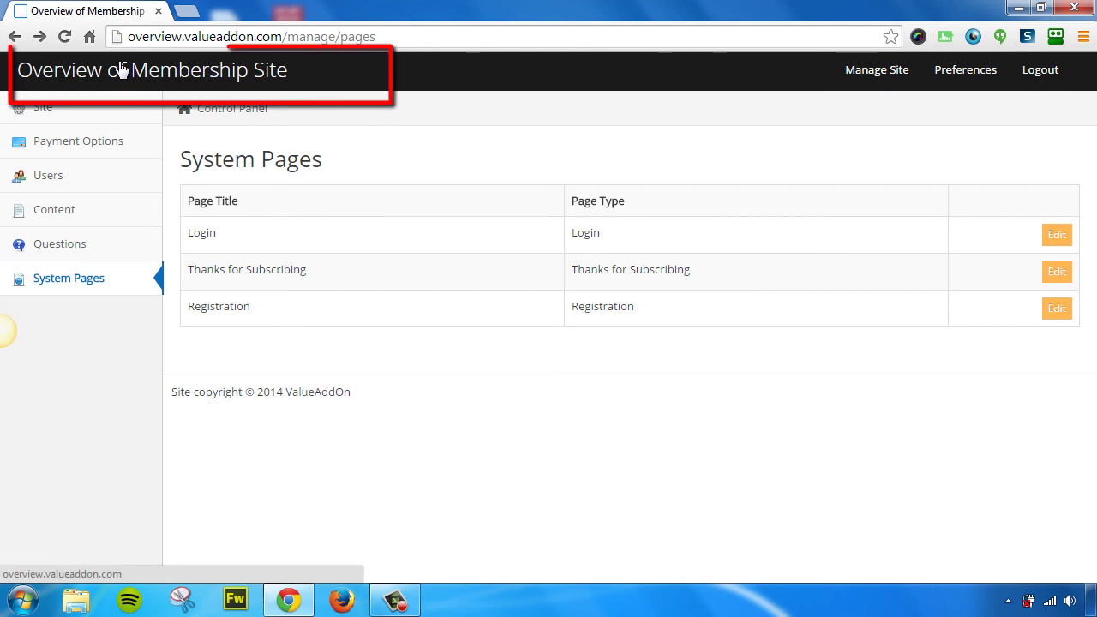
Step: View the membership site's member-facing homepage and return to the site management area
click(171, 74)
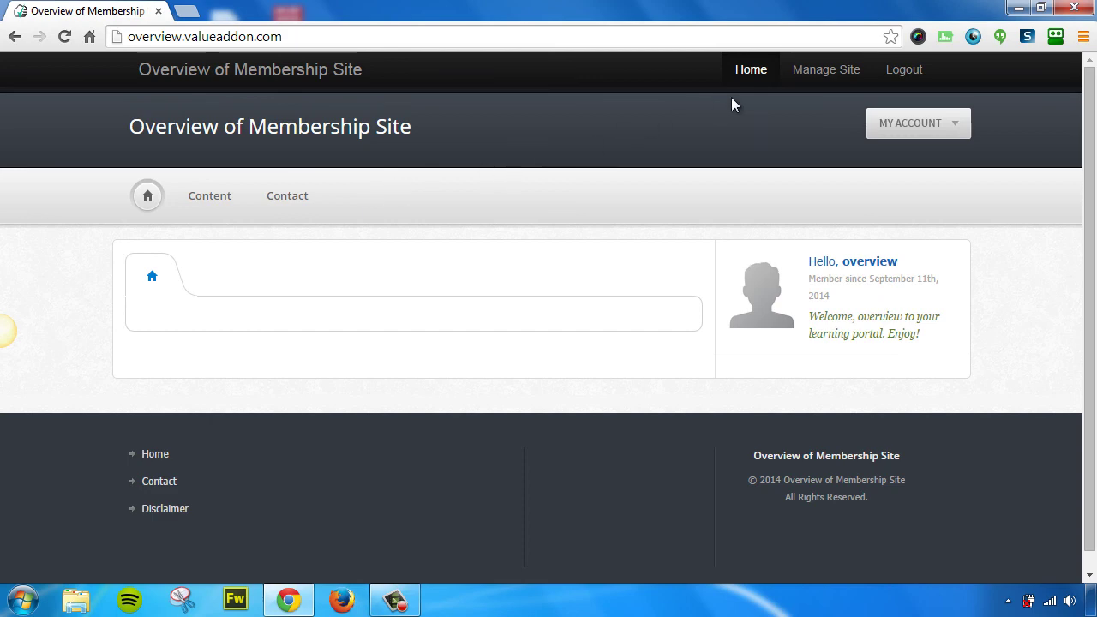
click(828, 75)
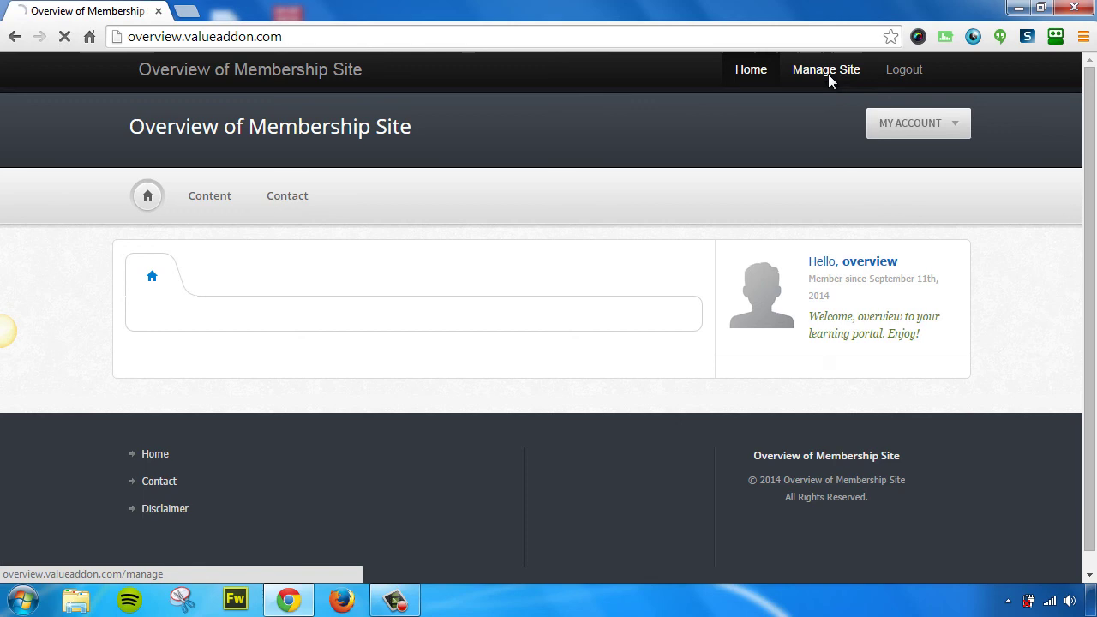